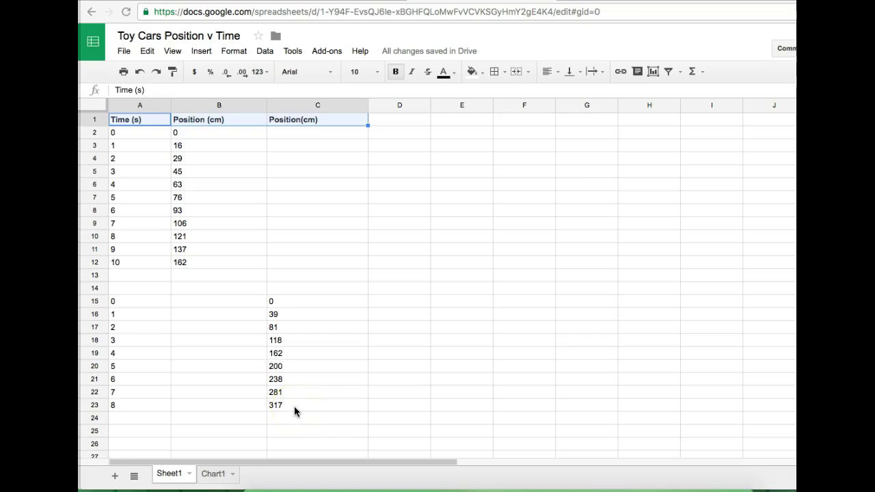
Center-align the contents of columns A through C.
left_click(399, 184)
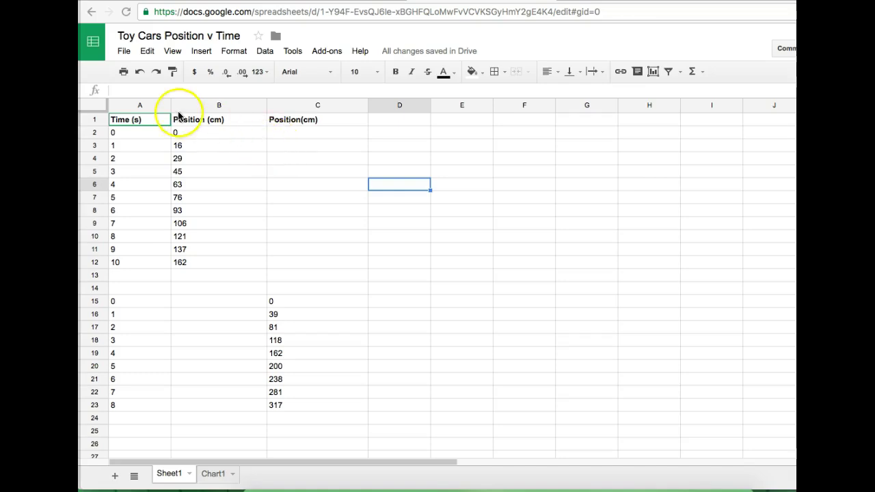
left_click_drag(161, 106, 298, 105)
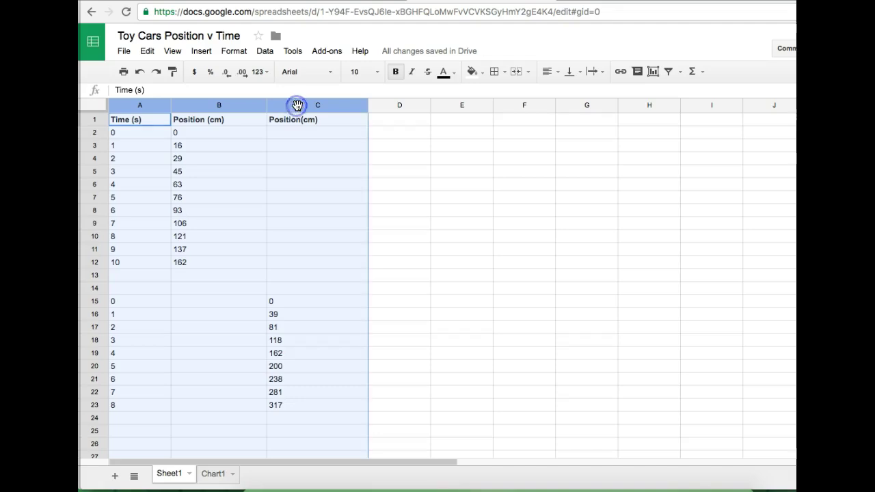
left_click(555, 72)
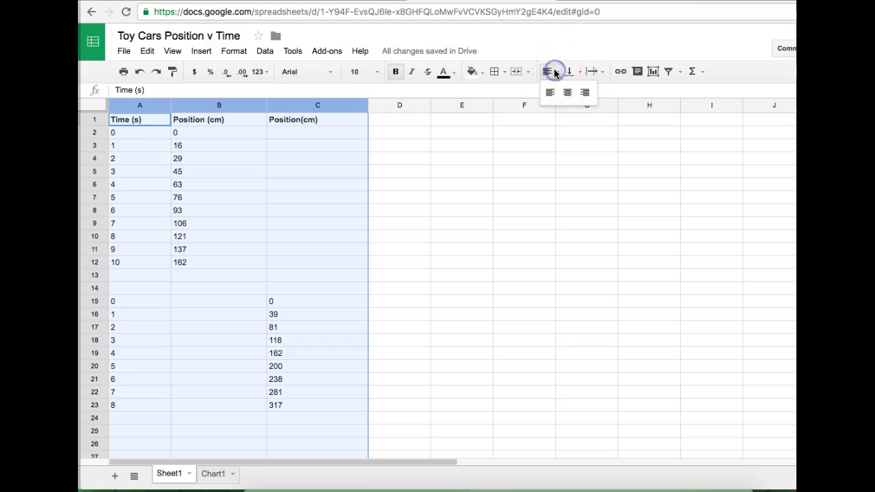
left_click(568, 94)
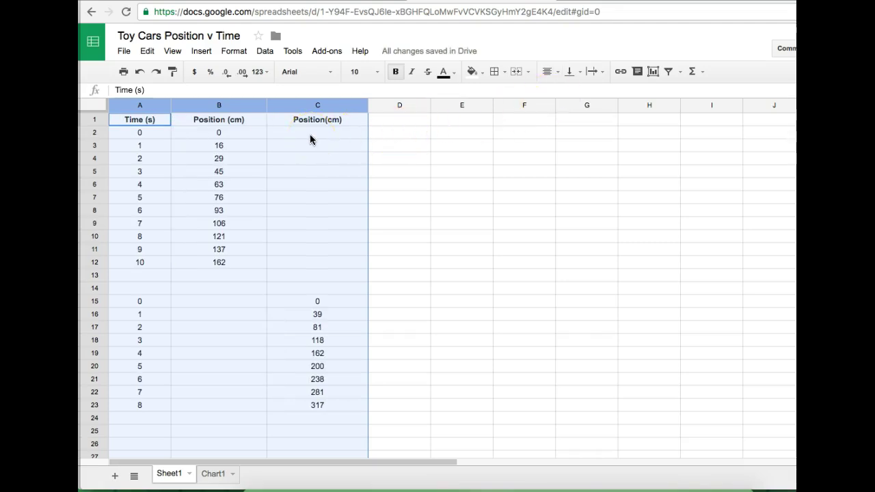
left_click(378, 133)
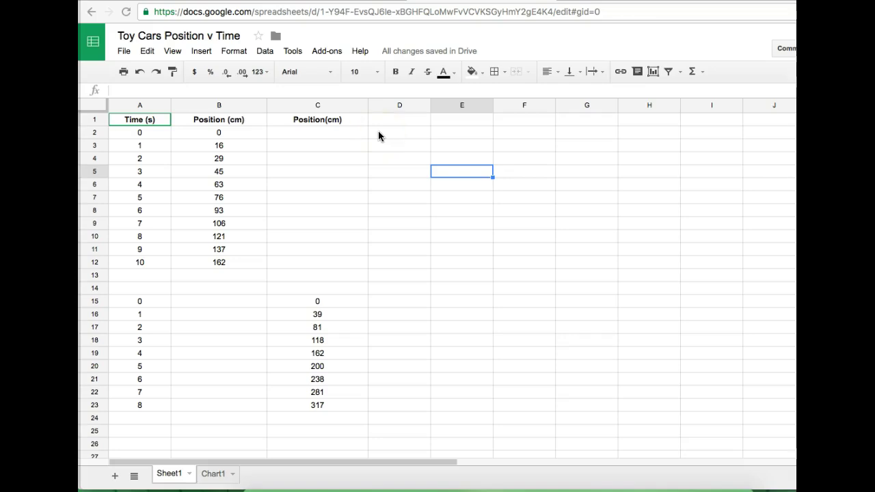
Start a chart from the time and position data in A1:C23 and set its type to a scatter chart.
left_click(134, 120)
mouse_move(117, 125)
left_mouse_down()
mouse_move(215, 237)
mouse_move(305, 409)
left_mouse_up()
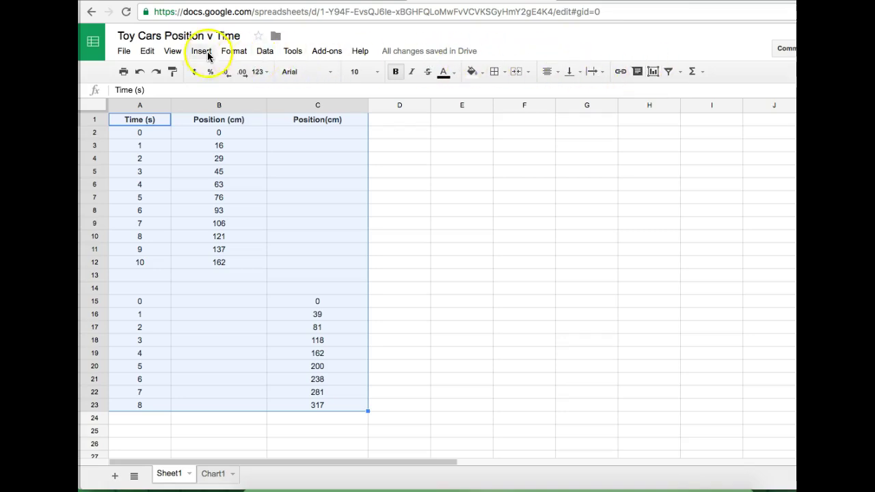
left_click(654, 72)
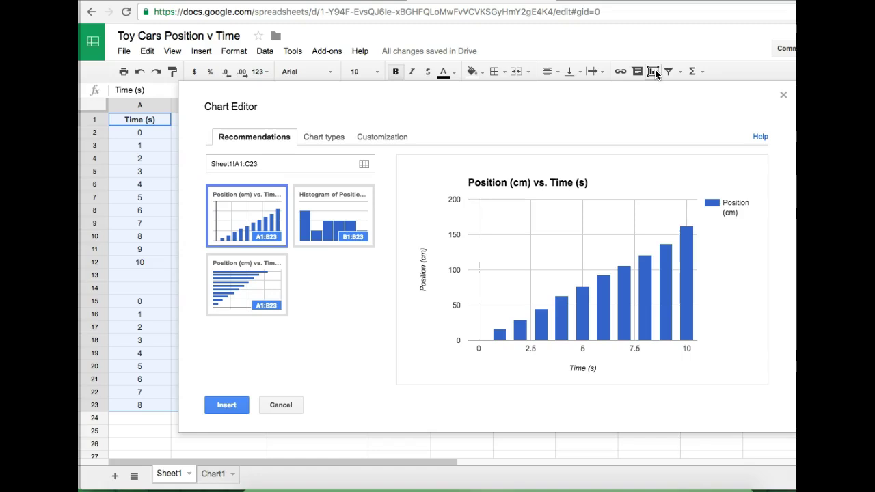
left_click(337, 137)
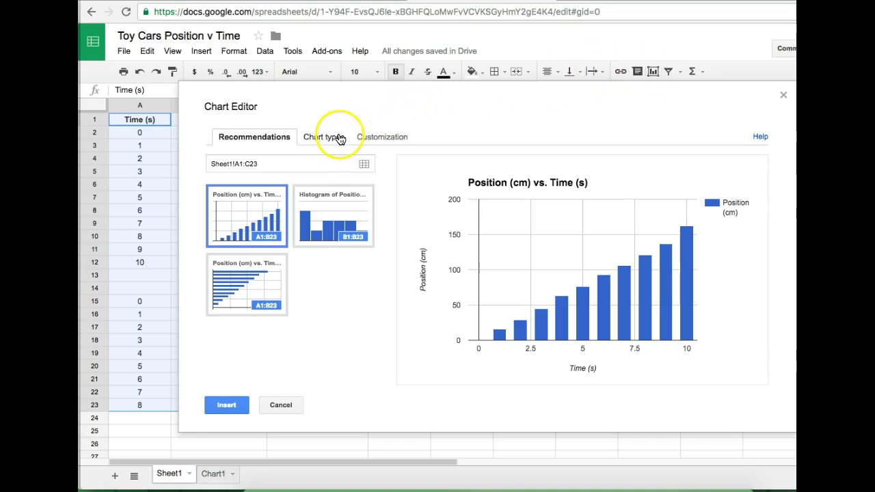
left_click(386, 256)
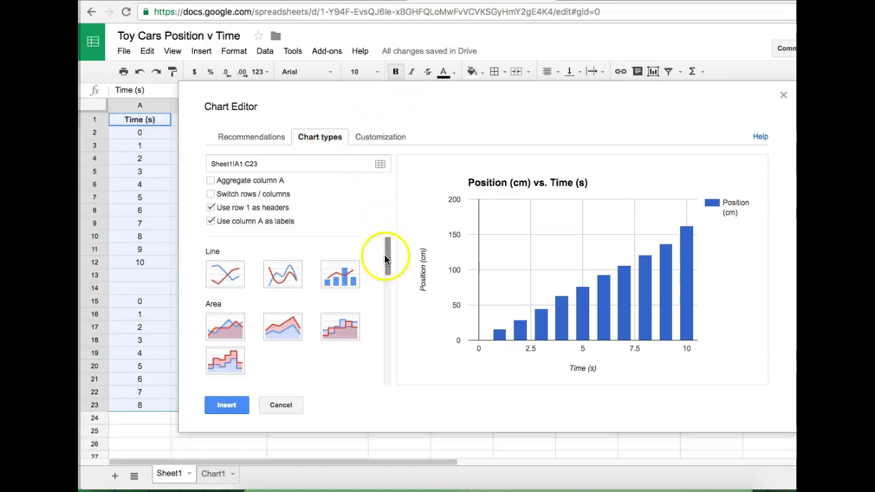
left_click_drag(386, 259, 390, 332)
left_click(231, 316)
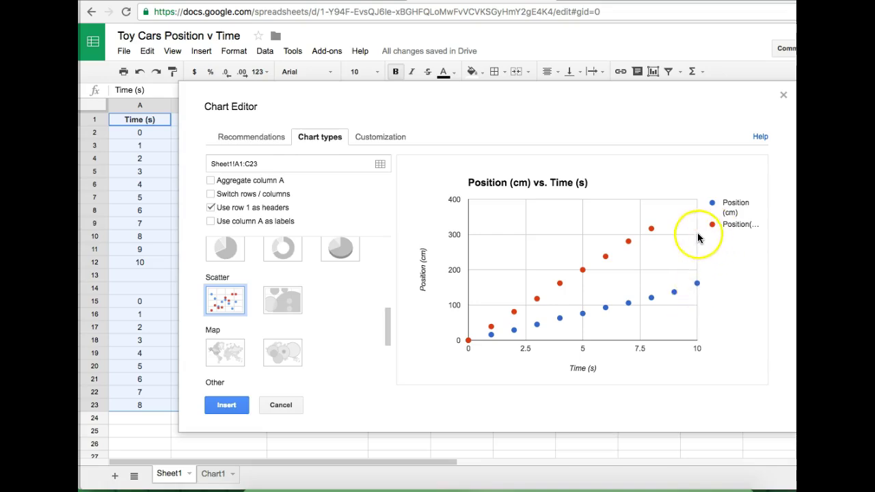
mouse_move(652, 229)
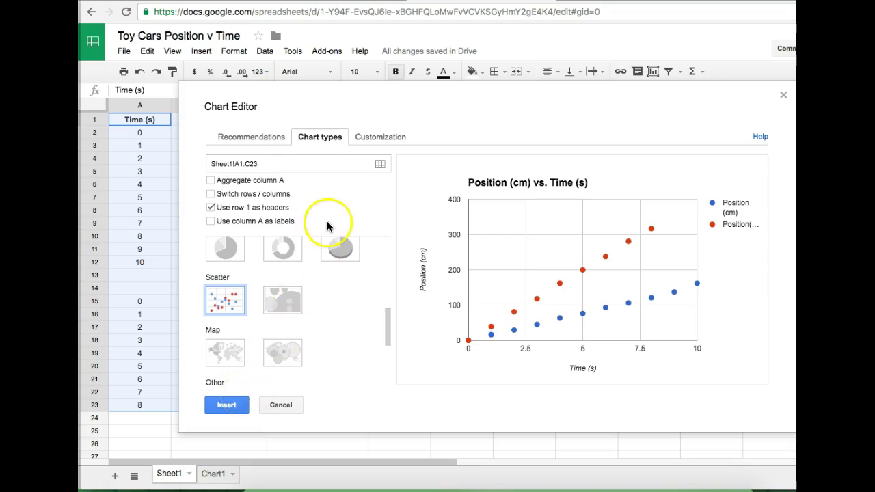
Add a linear trendline to the blue Position (cm) series in the chart's customization settings.
left_click(374, 140)
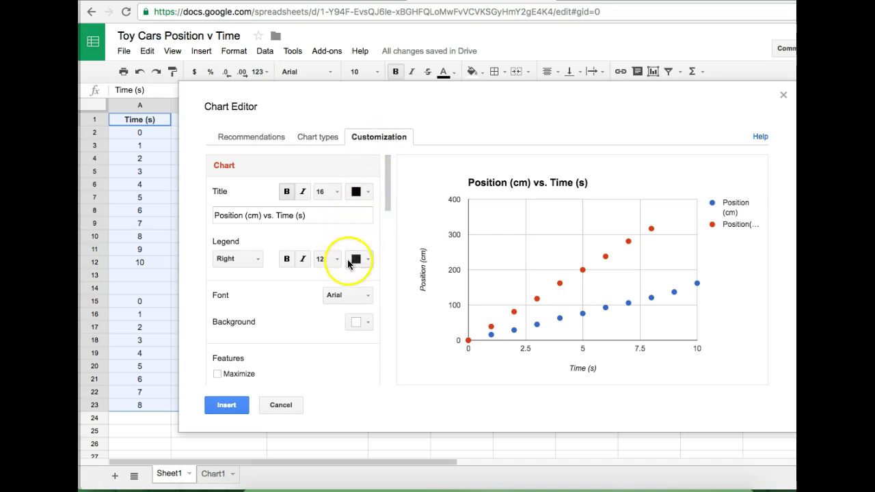
left_click_drag(387, 207, 388, 356)
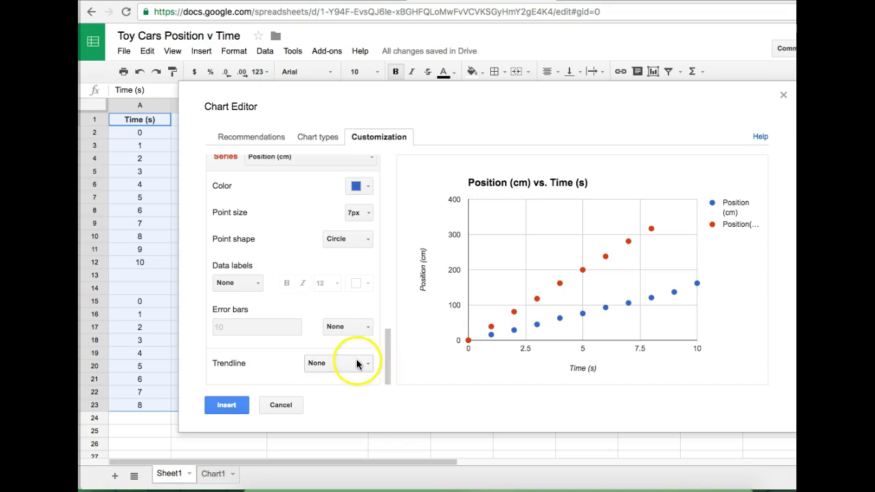
left_click(357, 362)
left_click(354, 402)
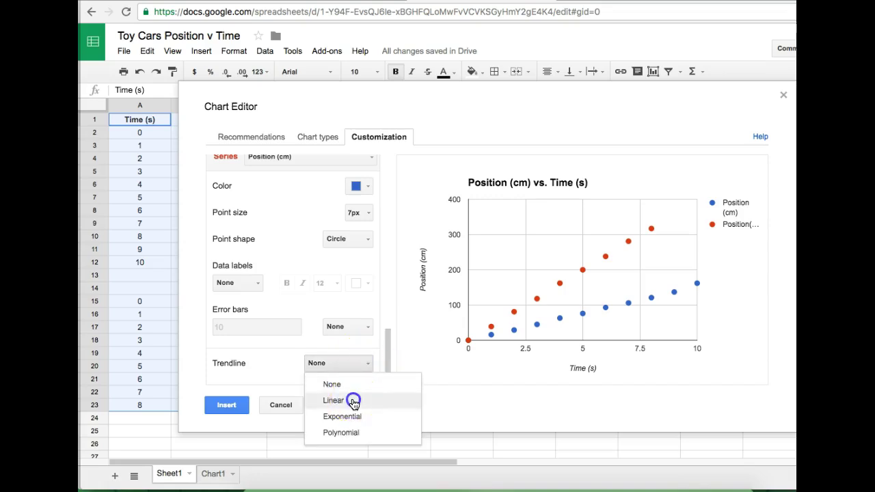
Show R² for the blue series' trendline and set its label to Use equation.
left_click_drag(387, 344, 385, 371)
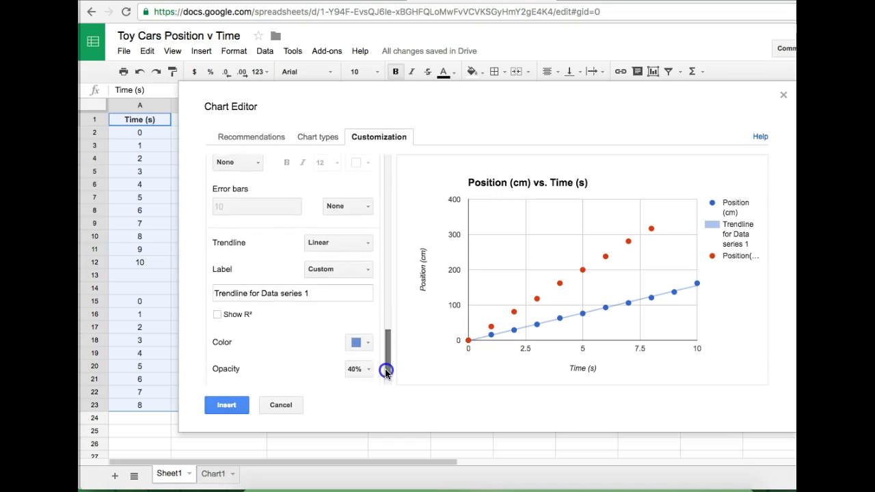
left_click(217, 317)
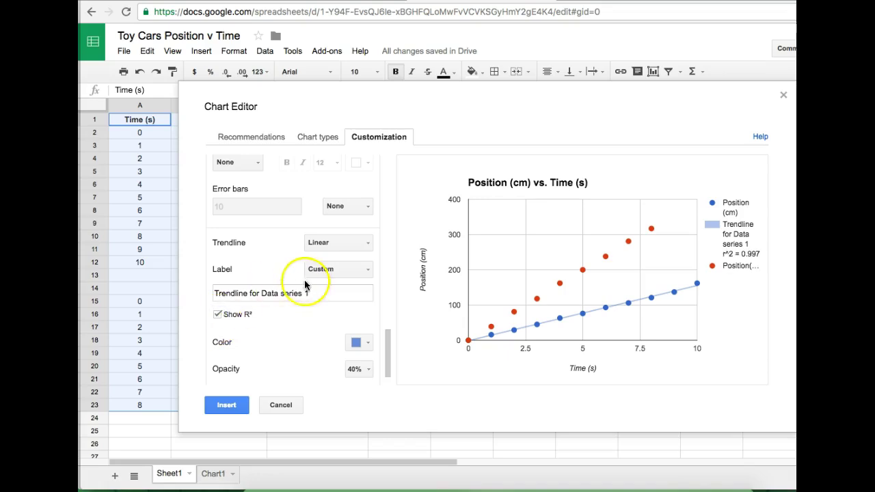
left_click(332, 270)
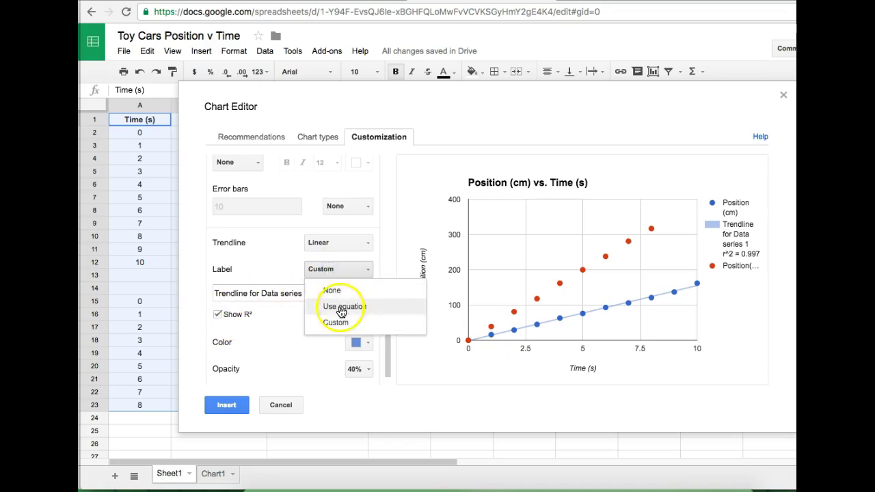
left_click(341, 307)
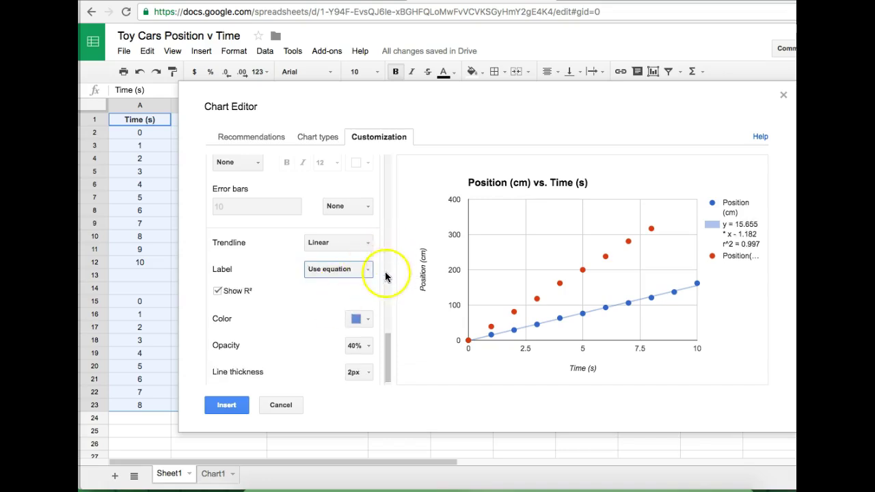
Switch to the red Position(cm) series and give it a linear trendline.
left_click_drag(389, 341, 386, 289)
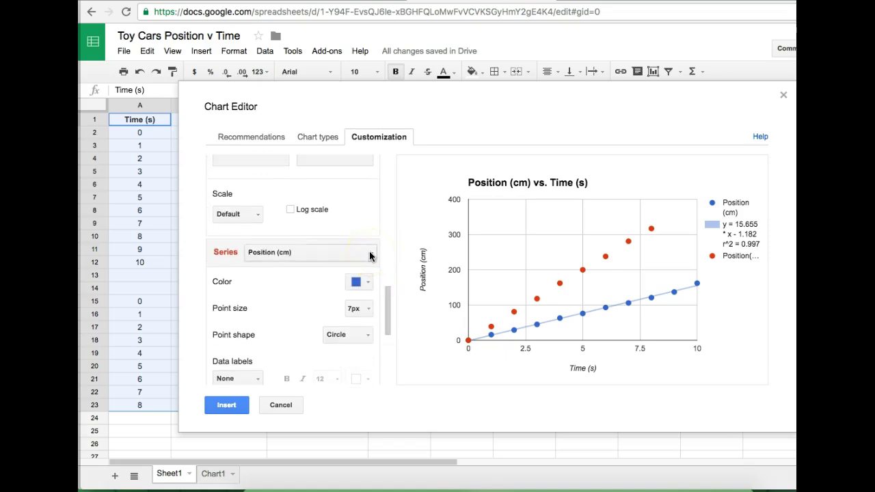
left_click_drag(388, 326, 389, 335)
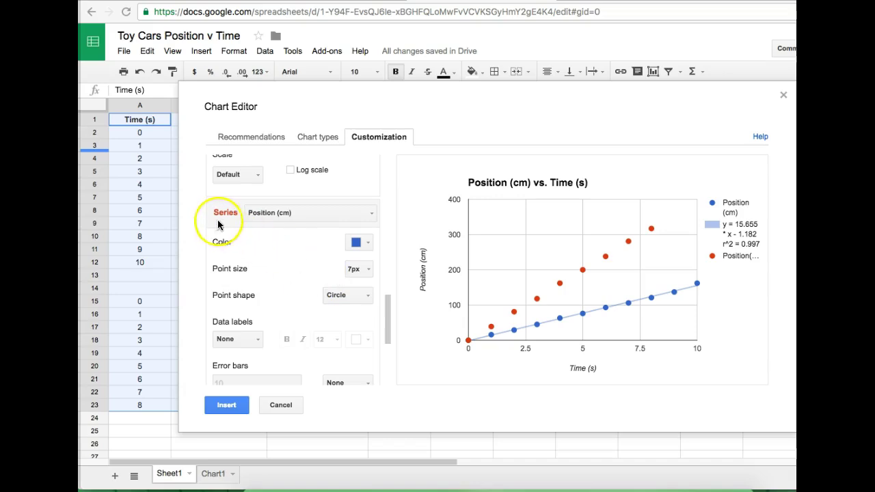
left_click(334, 218)
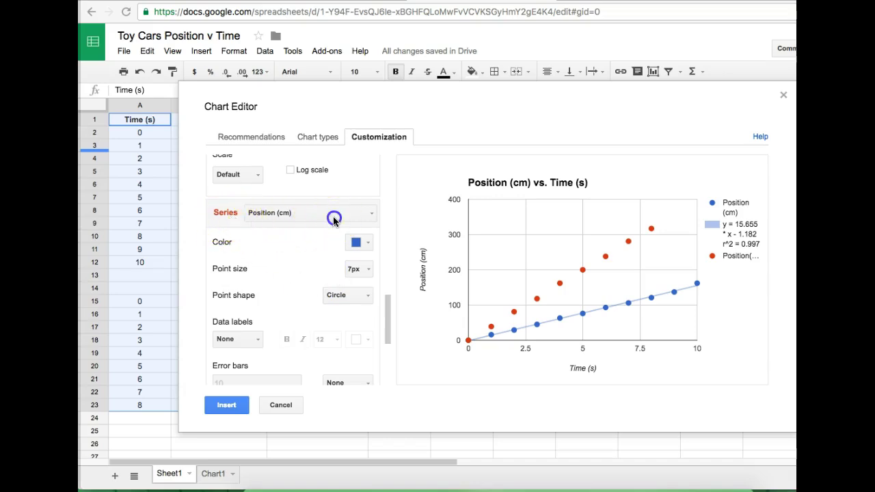
left_click(372, 215)
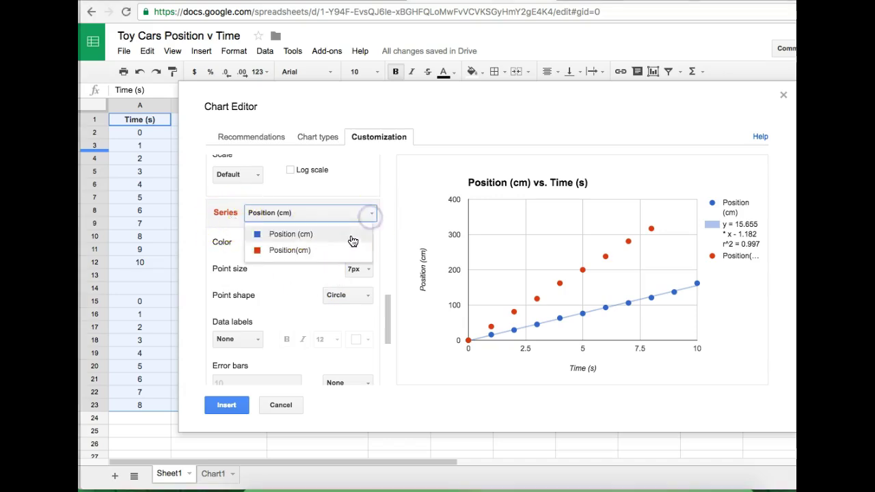
left_click(313, 251)
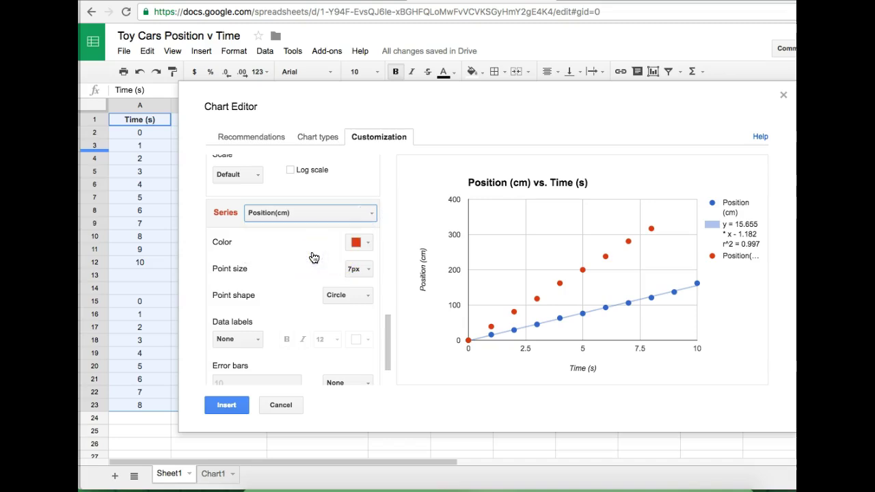
left_click_drag(386, 352, 387, 371)
left_click(352, 363)
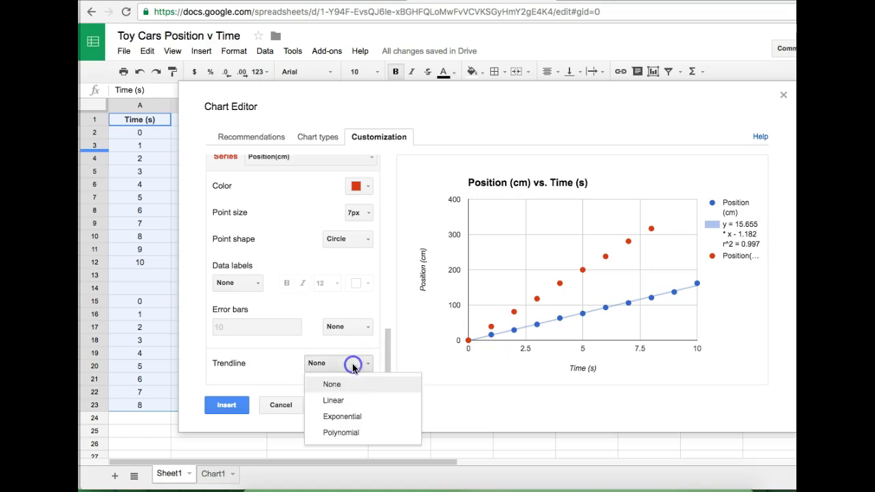
left_click(354, 403)
Show R² for the red series' trendline and set its label to Use equation.
left_click_drag(385, 344, 385, 382)
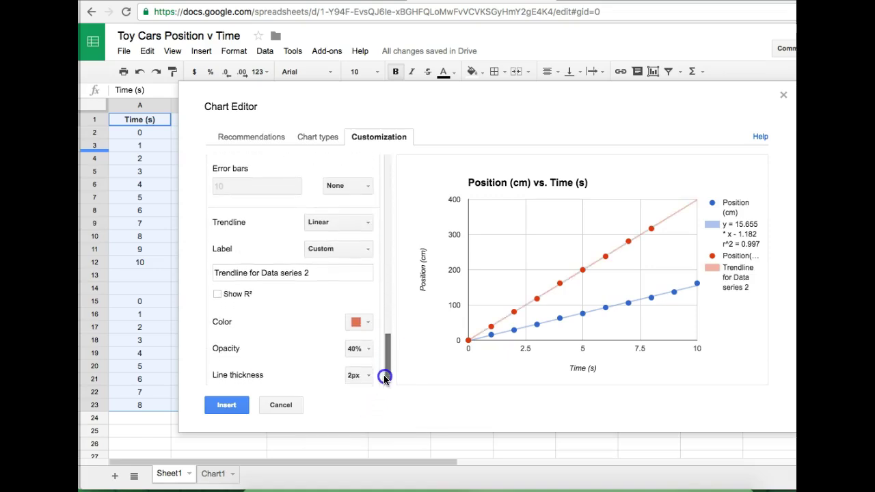
left_click(217, 295)
left_click(335, 248)
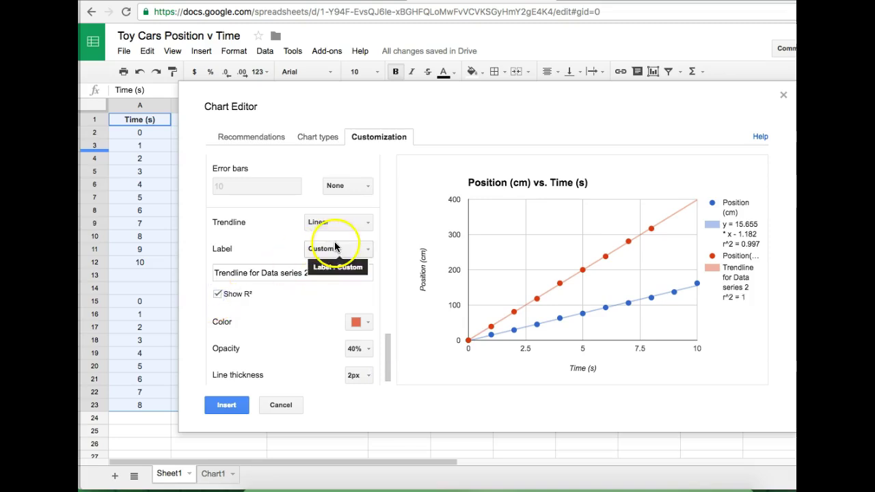
left_click(345, 286)
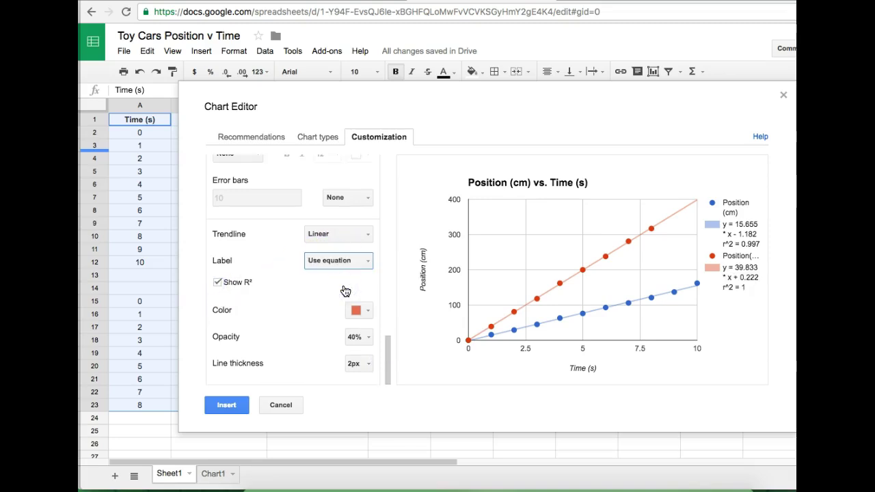
Insert the finished scatter chart into Sheet1 and save it as an image.
left_click(232, 409)
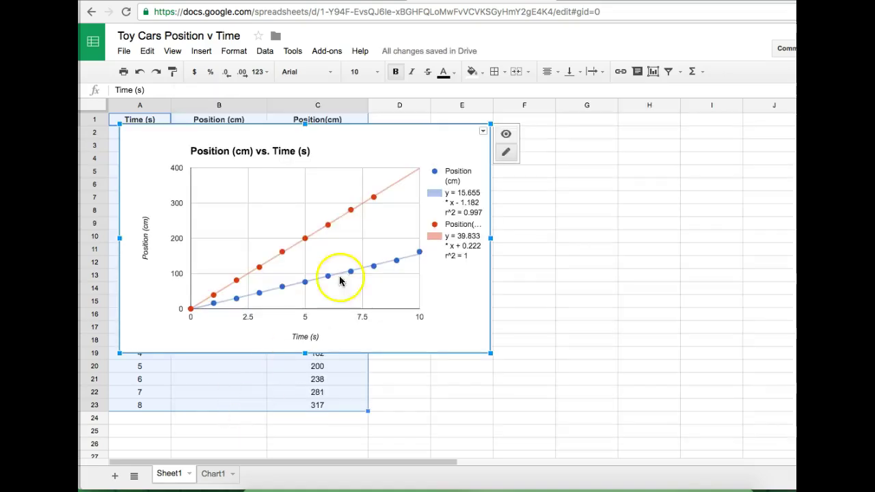
left_click(483, 132)
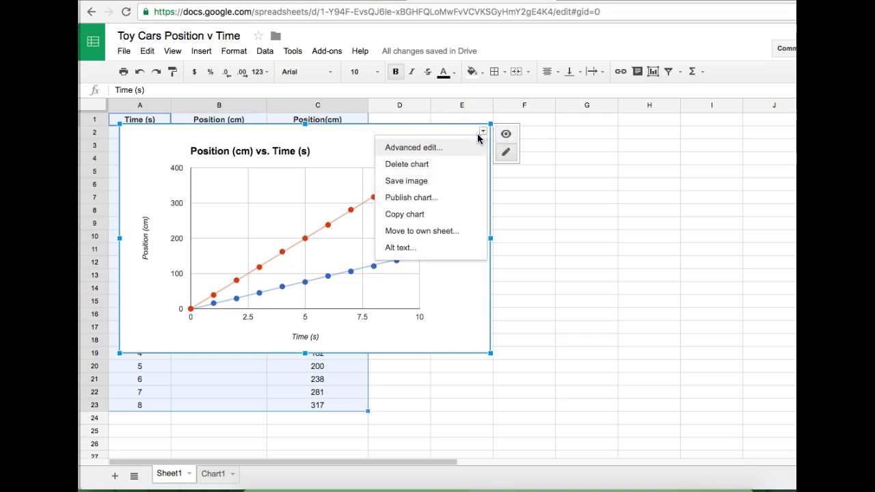
left_click(444, 182)
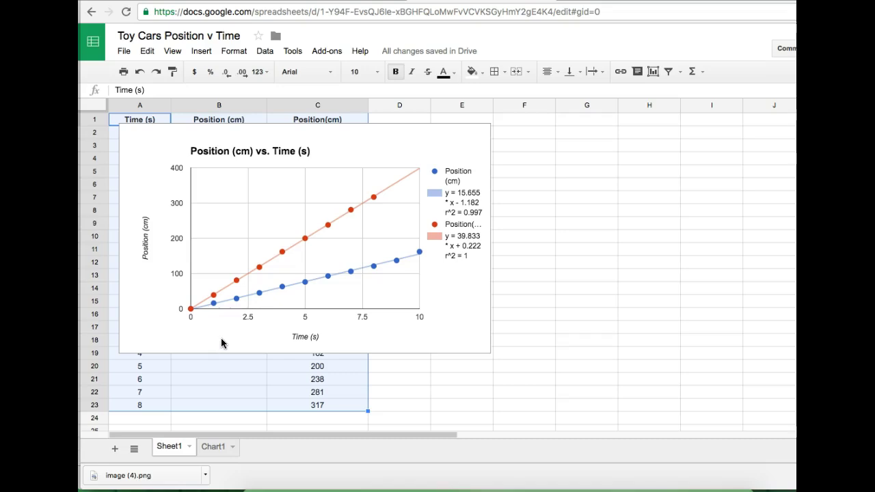
Move the Position (cm) vs. Time (s) chart to its own sheet.
left_click(231, 251)
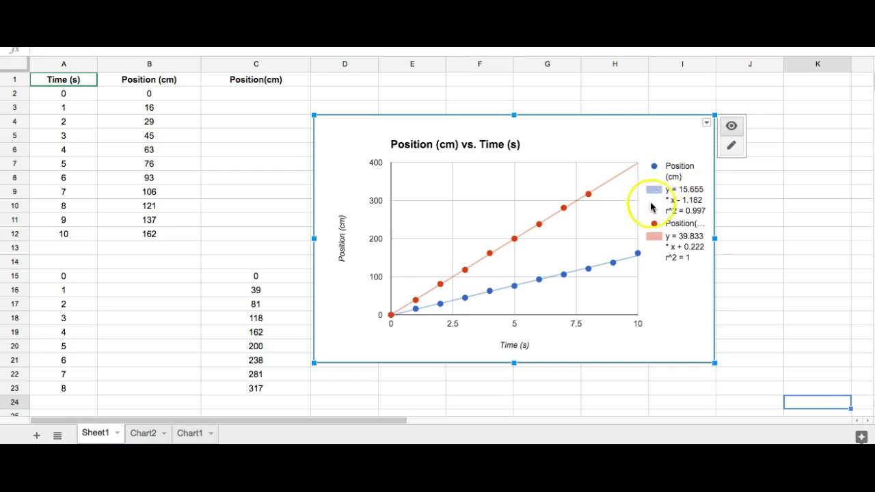
left_click(706, 127)
left_click(705, 116)
left_click(707, 123)
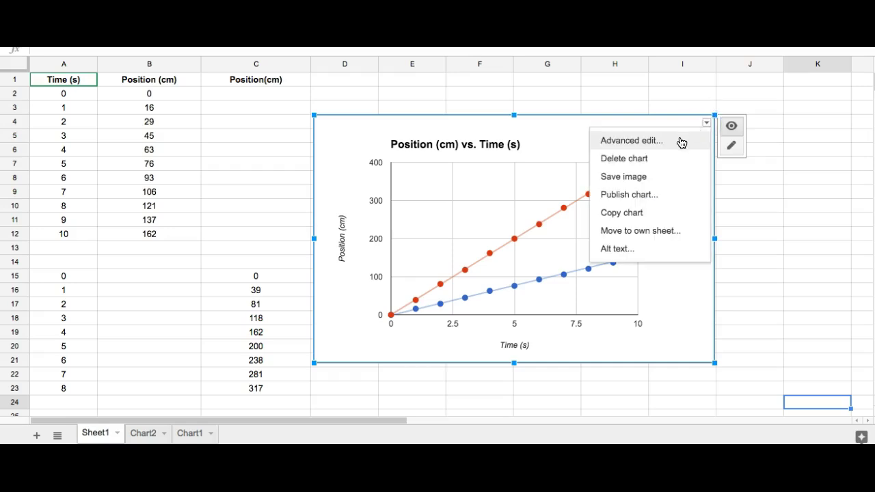
left_click(642, 233)
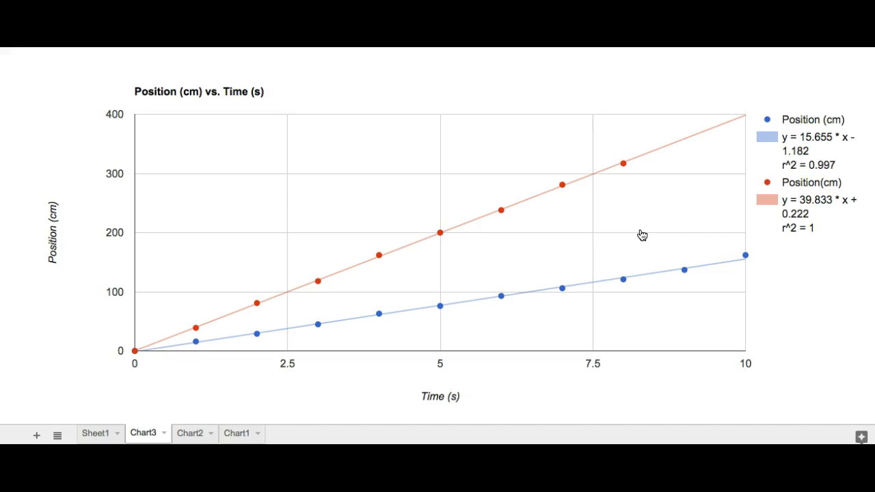